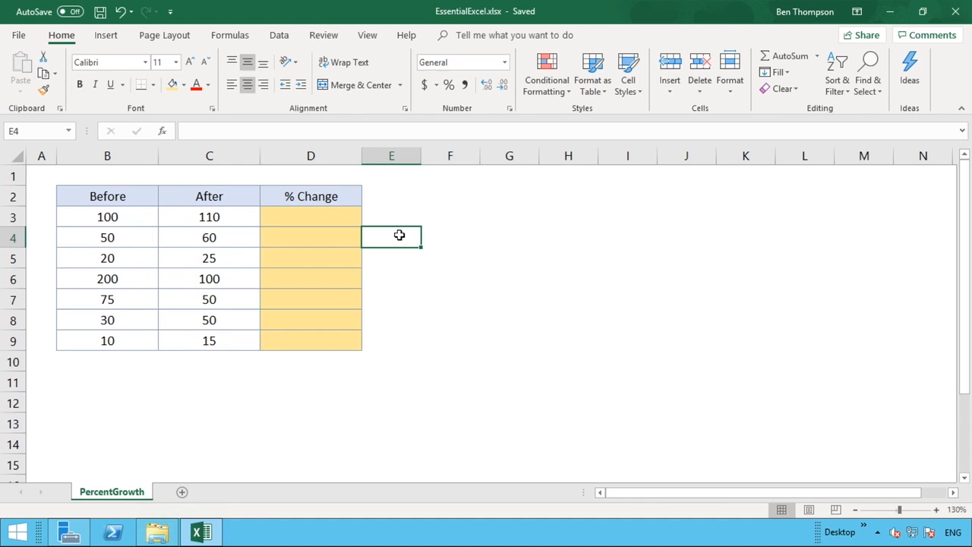
# Enter the formula =C3-B3 in D3 to subtract the first row's Before value from its After value.
pyautogui.click(317, 217)
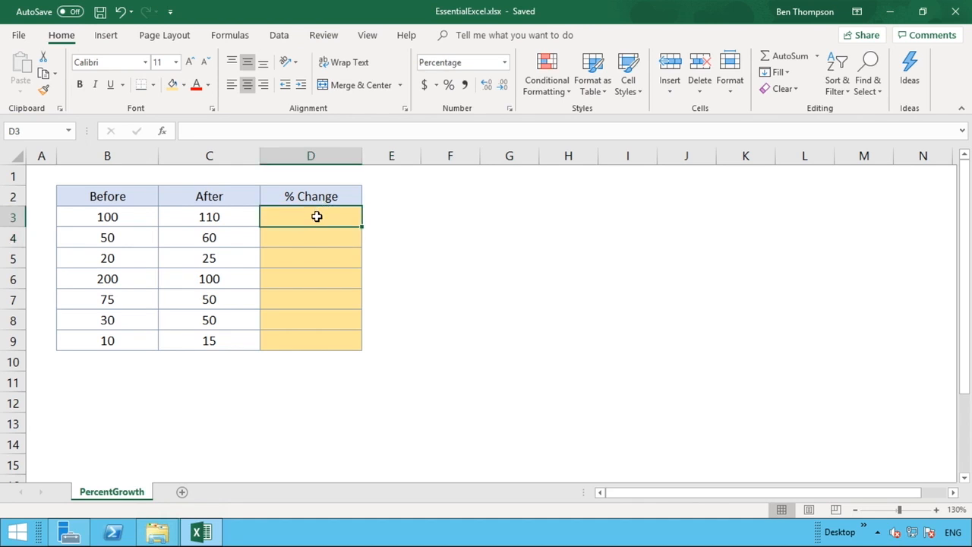
pyautogui.click(13, 217)
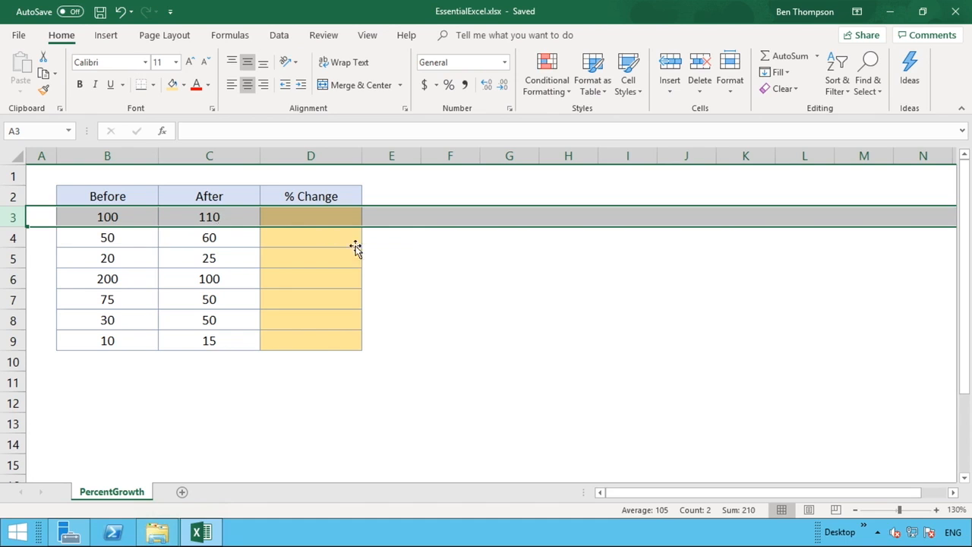
pyautogui.click(341, 218)
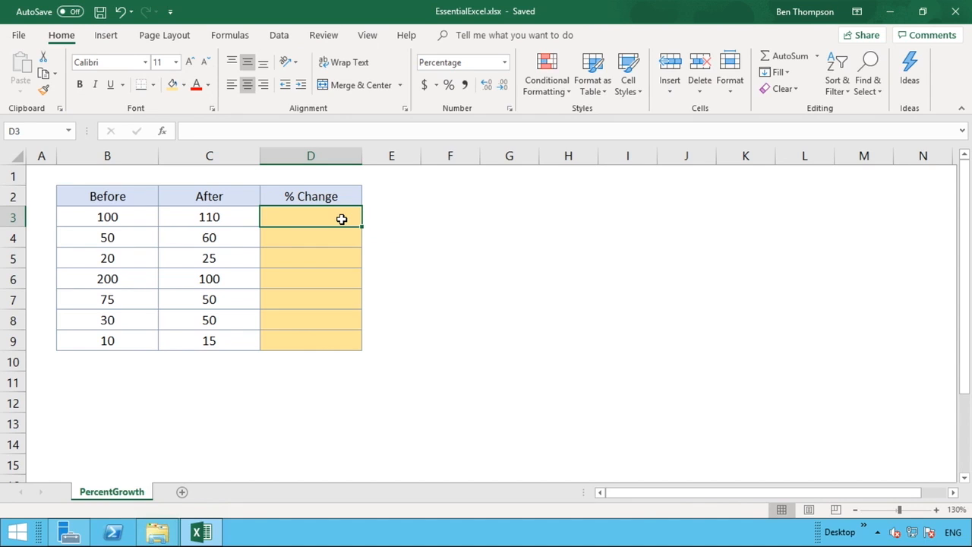
pyautogui.write('=')
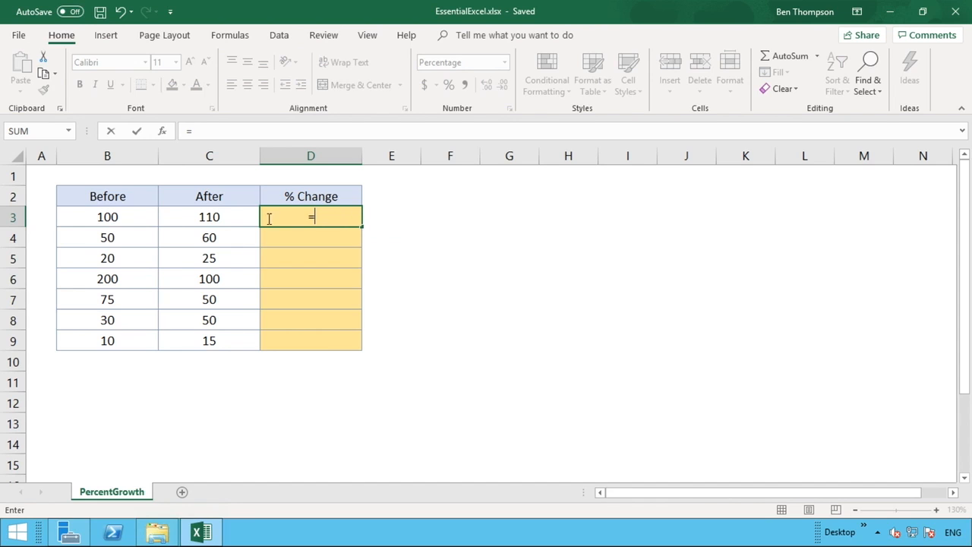
pyautogui.click(218, 216)
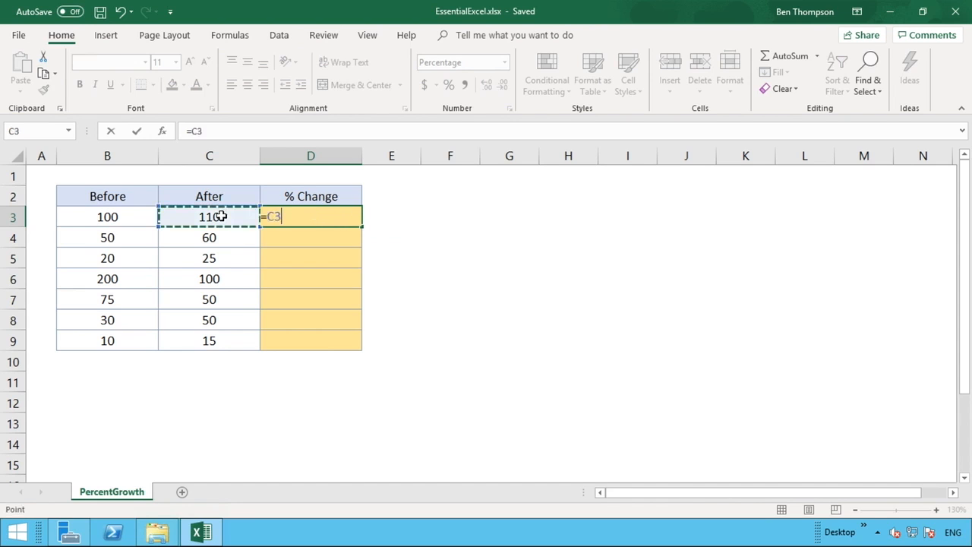
pyautogui.write('-')
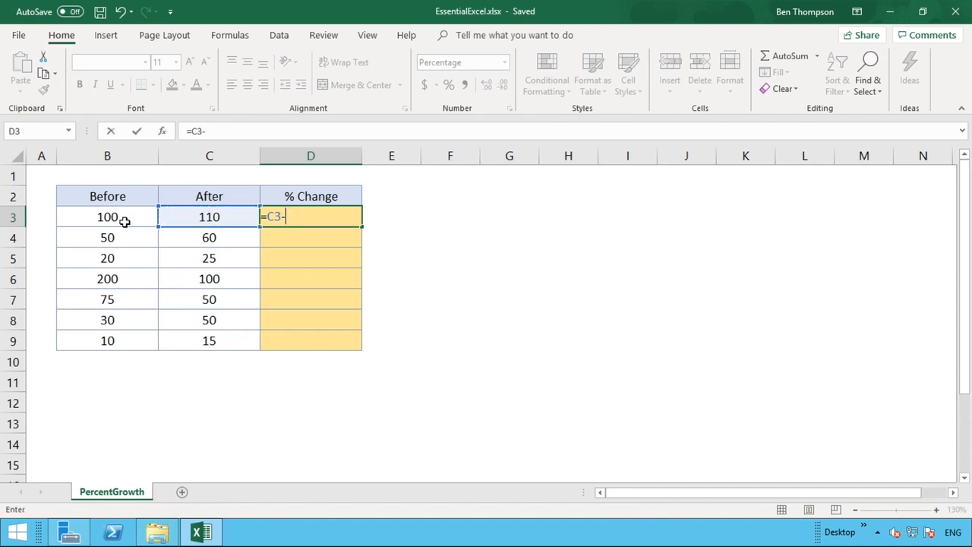
pyautogui.click(125, 221)
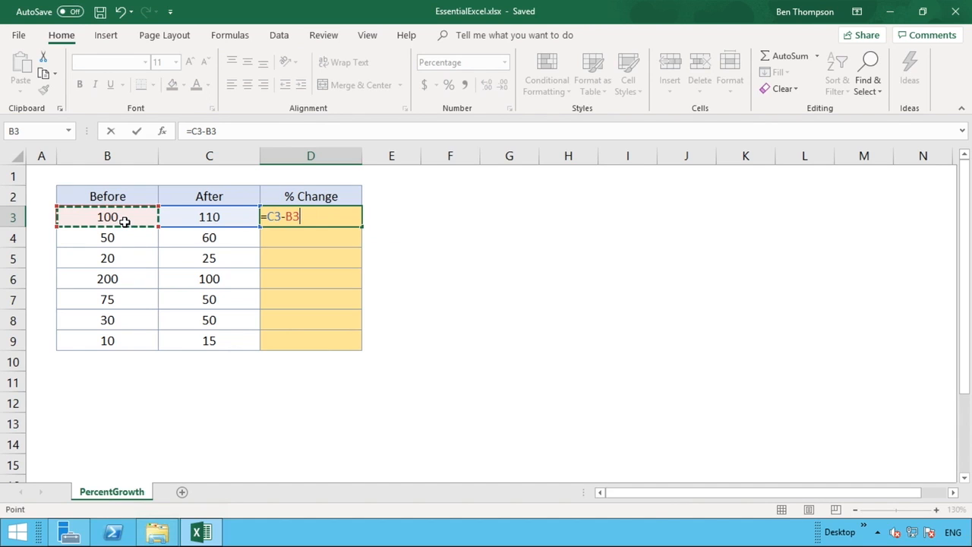
pyautogui.click(315, 215)
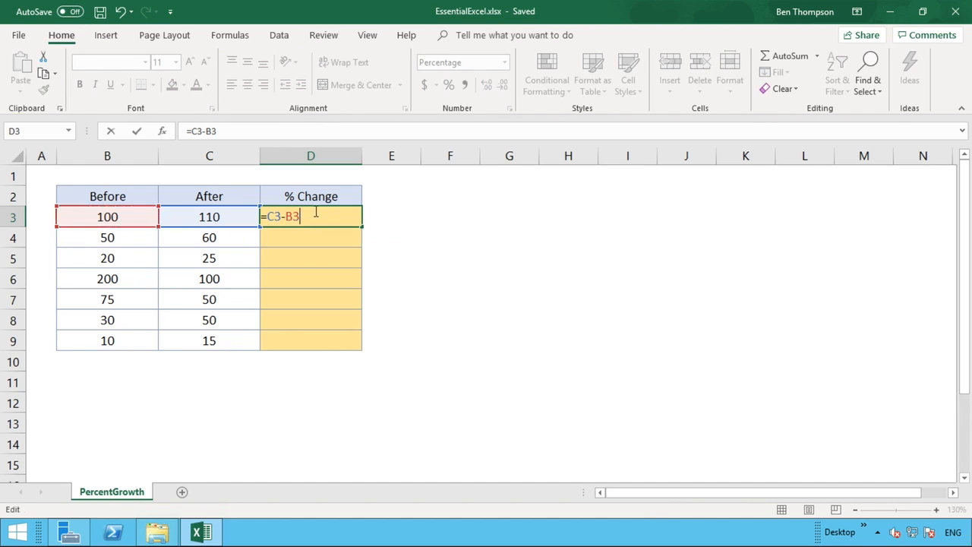
pyautogui.press('Return')
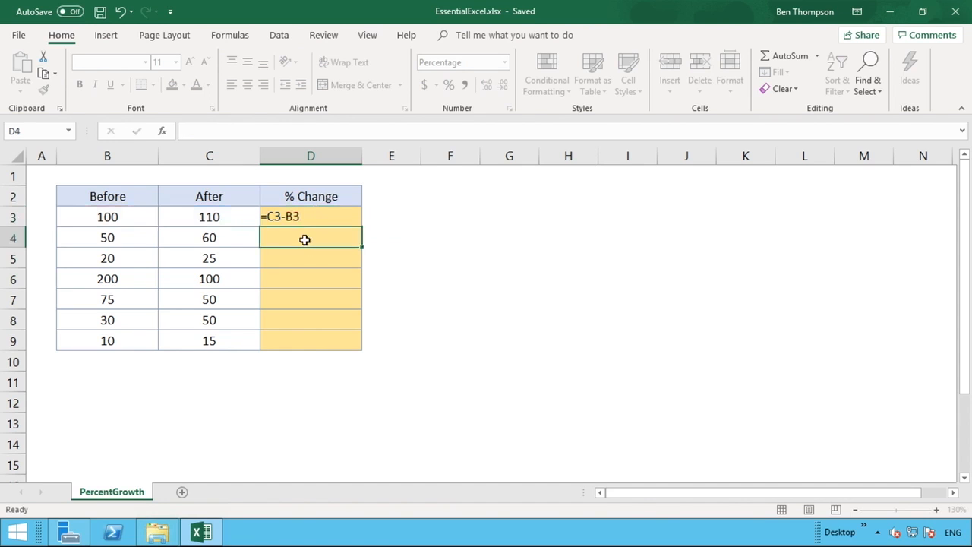
# Change the number format of the % Change cells D3:D9 to General.
pyautogui.click(342, 218)
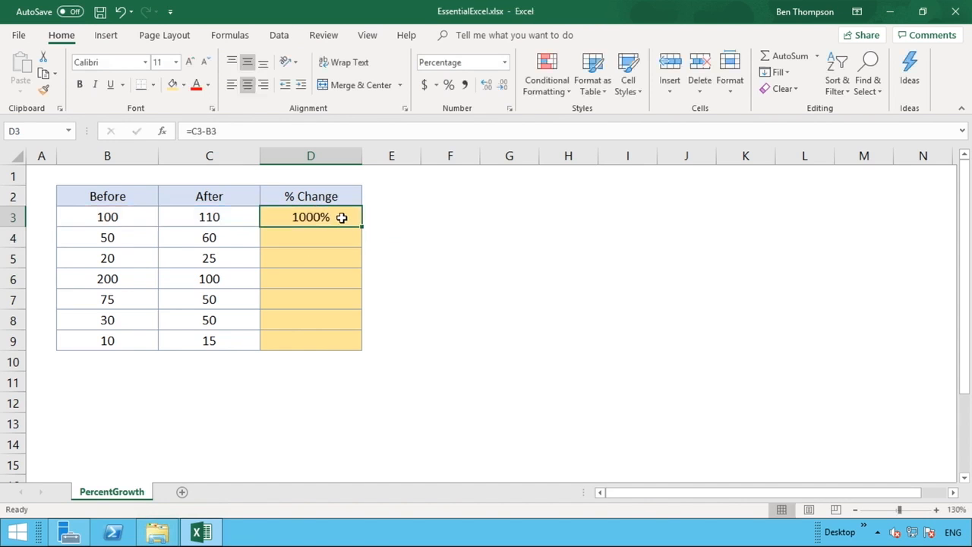
pyautogui.moveTo(342, 217); pyautogui.dragTo(343, 342)
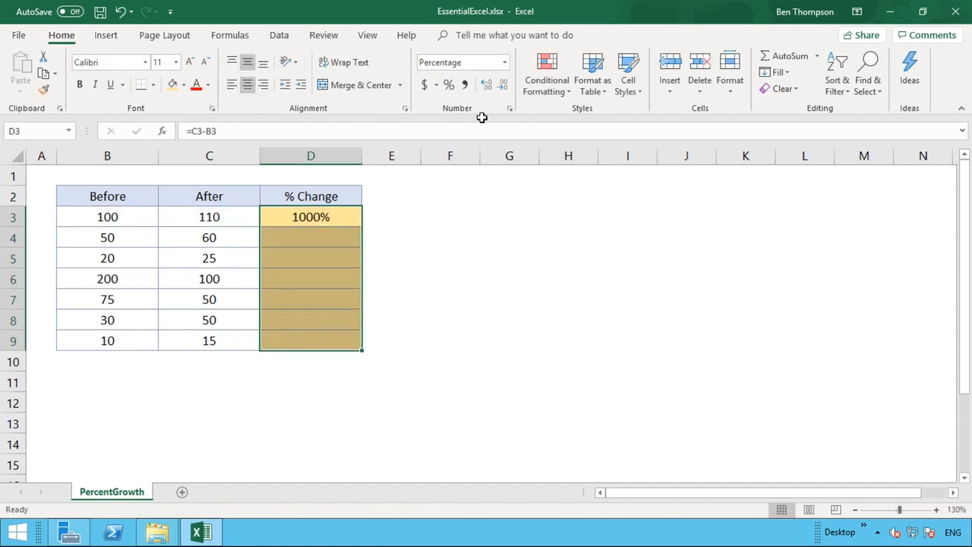
pyautogui.click(505, 64)
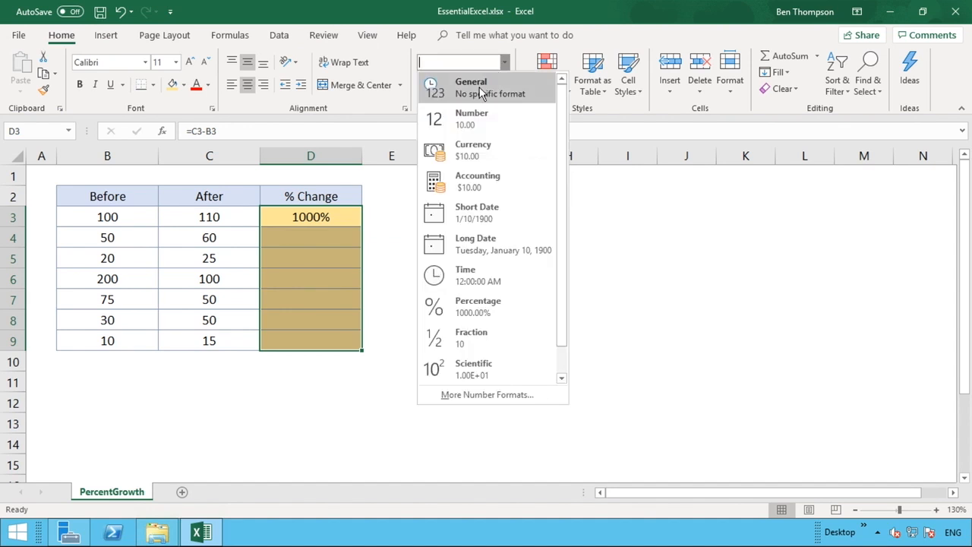
pyautogui.click(479, 90)
pyautogui.click(469, 232)
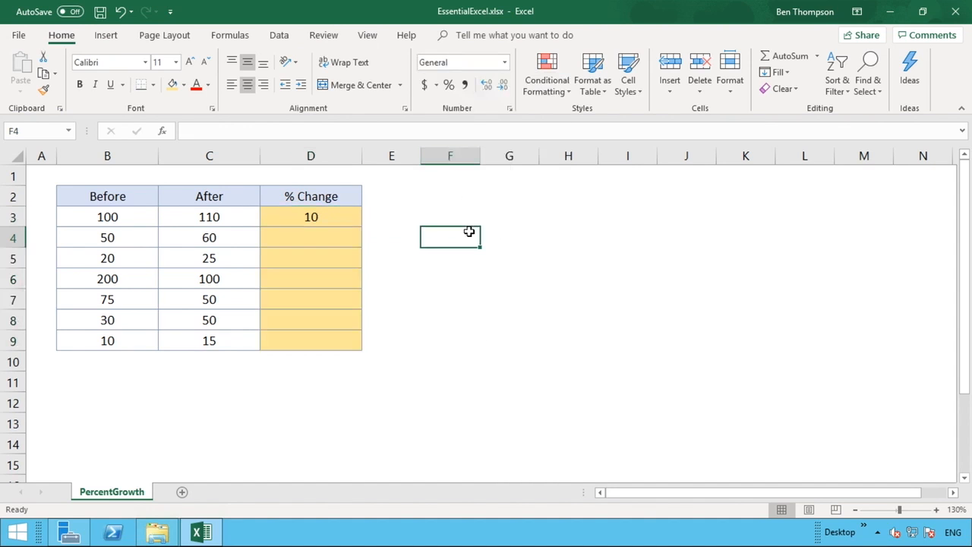
# Fill the subtraction formula from D3 down through D9 and check the copied formulas row by row.
pyautogui.click(343, 217)
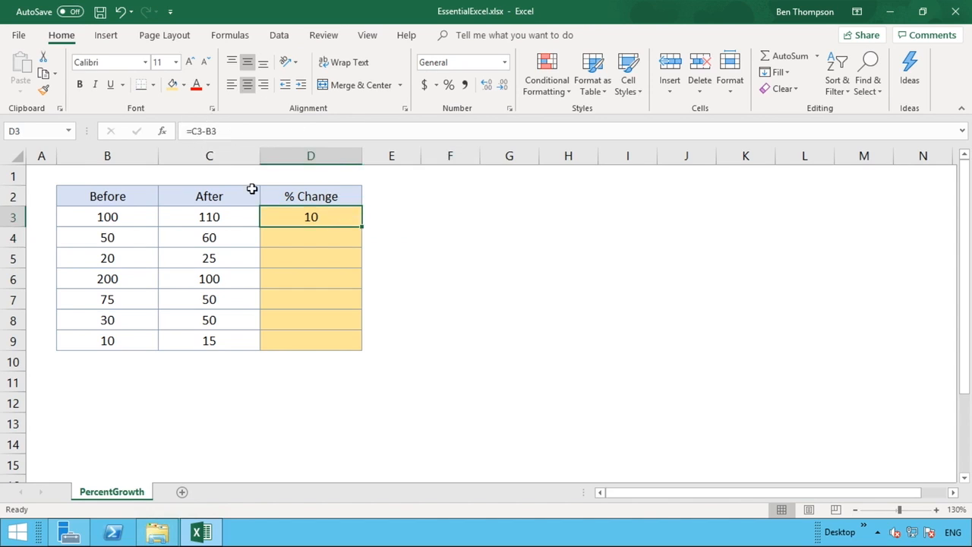
pyautogui.click(246, 221)
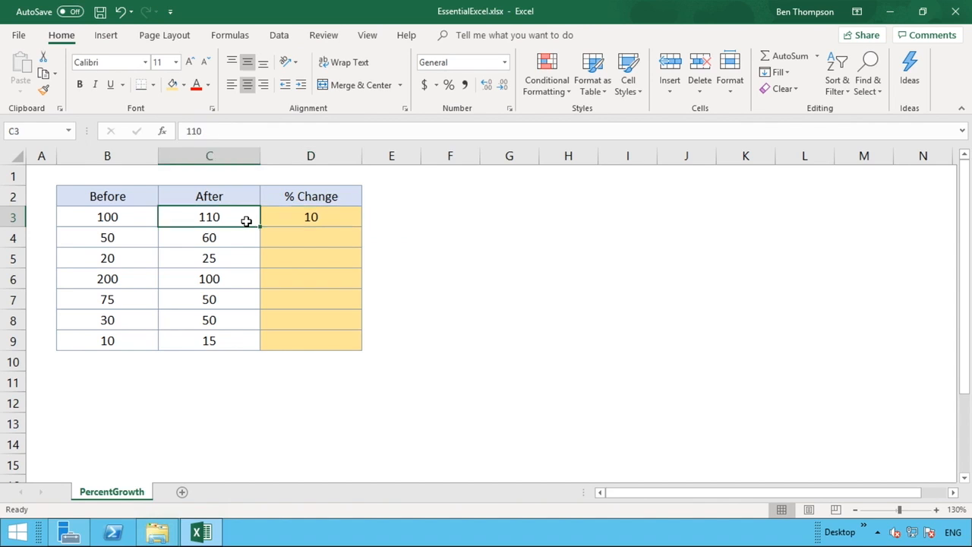
pyautogui.click(132, 221)
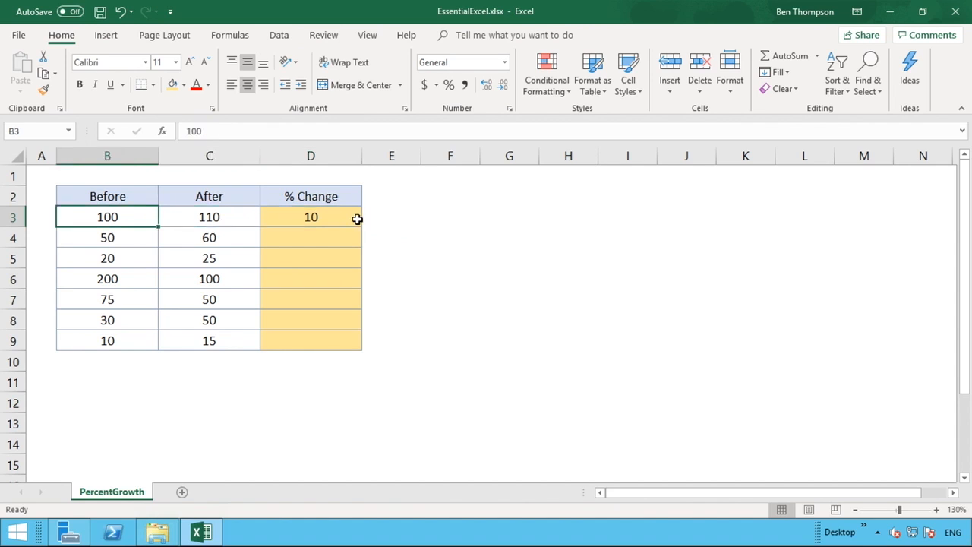
pyautogui.click(356, 219)
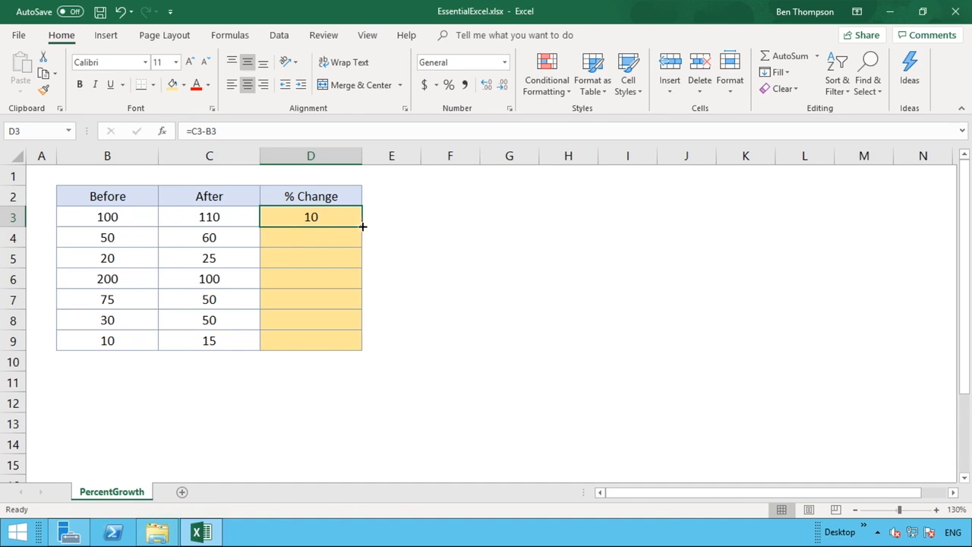
pyautogui.moveTo(362, 225); pyautogui.dragTo(353, 348)
pyautogui.click(387, 338)
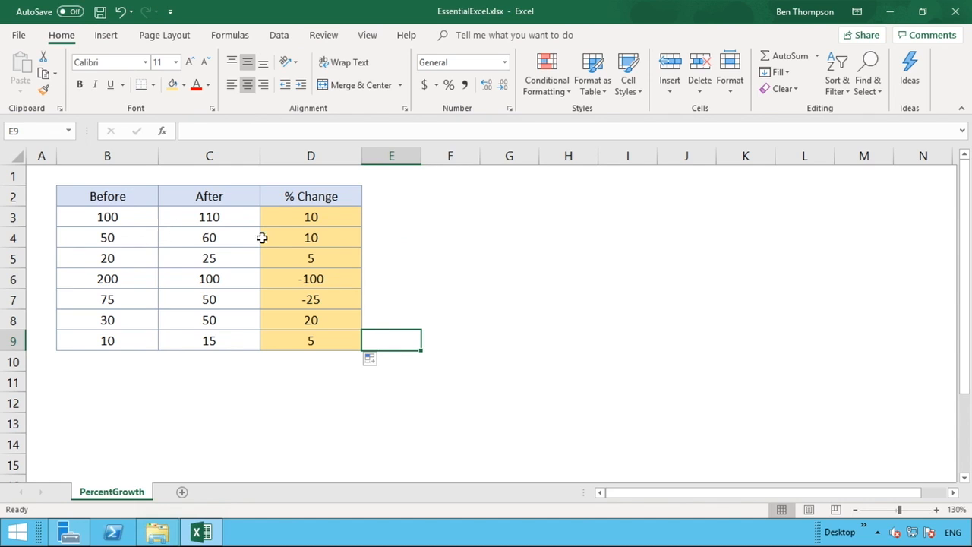
pyautogui.click(311, 225)
pyautogui.click(303, 236)
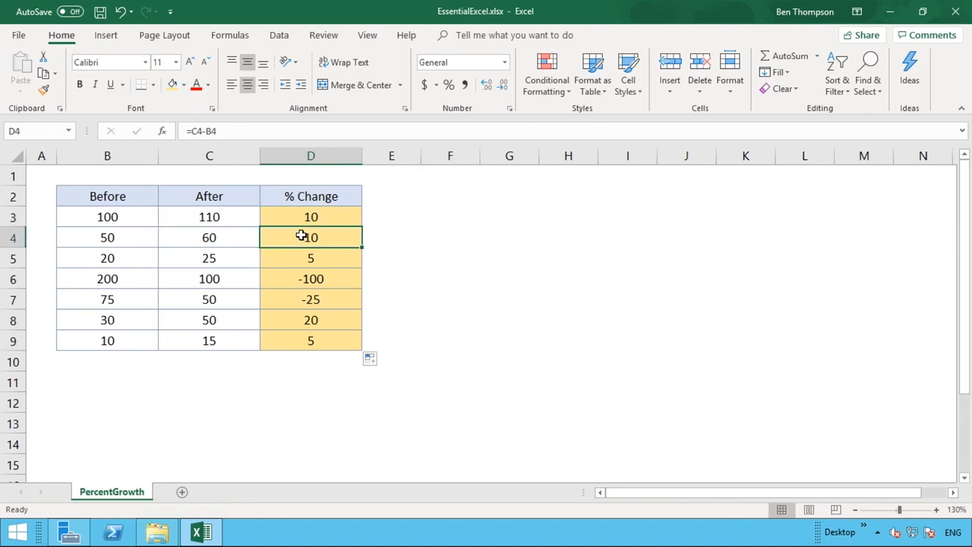
pyautogui.click(311, 258)
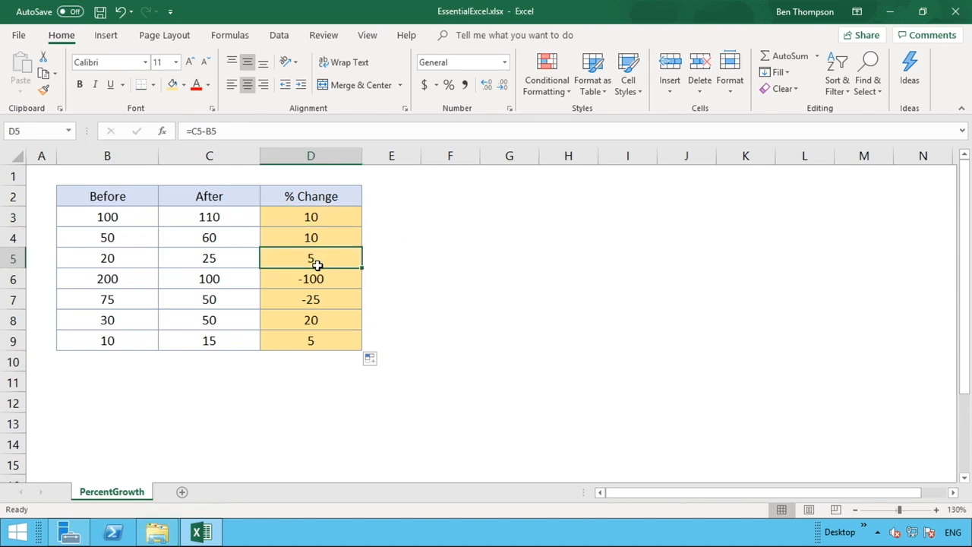
pyautogui.click(325, 279)
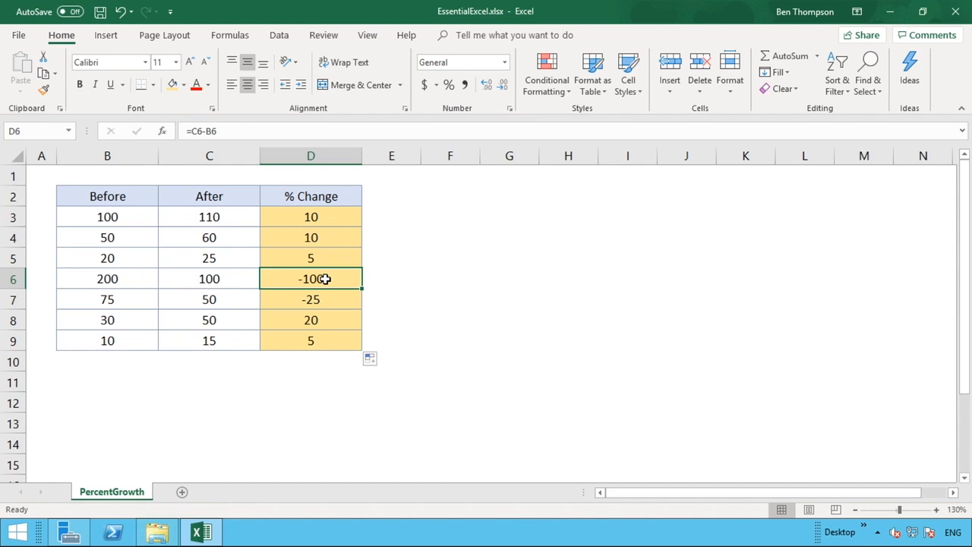
pyautogui.click(324, 300)
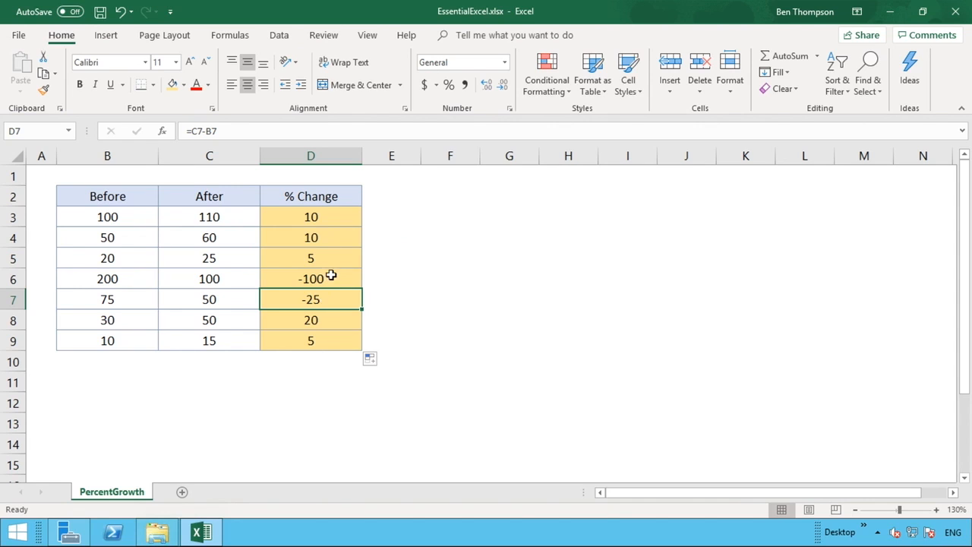
# Enclose the subtraction in D3 in parentheses so the formula reads =(C3-B3).
pyautogui.click(325, 216)
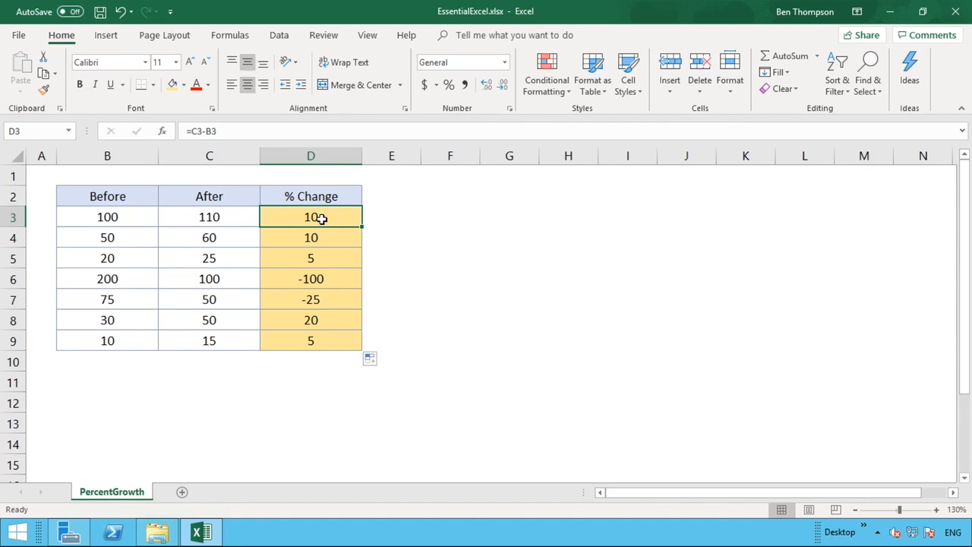
pyautogui.click(196, 134)
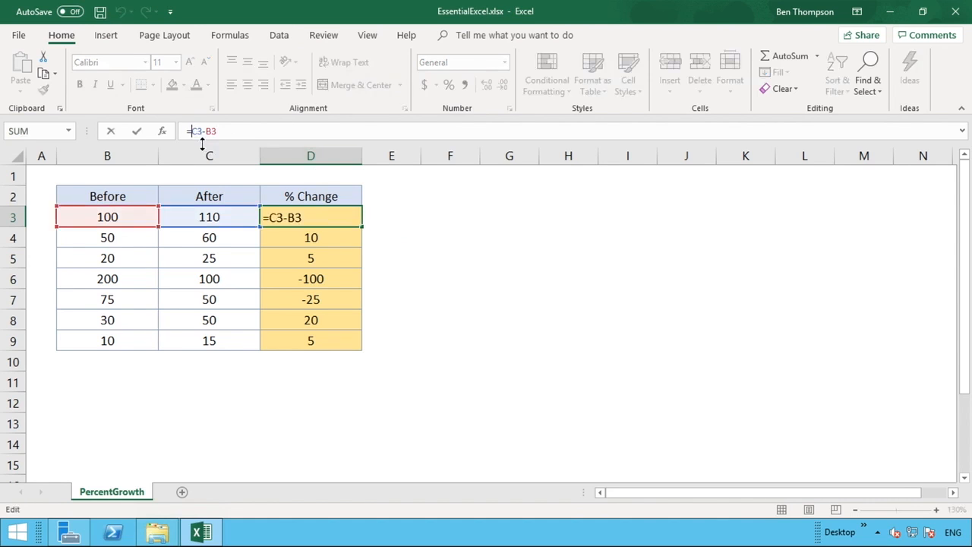
pyautogui.write('(')
pyautogui.click(258, 129)
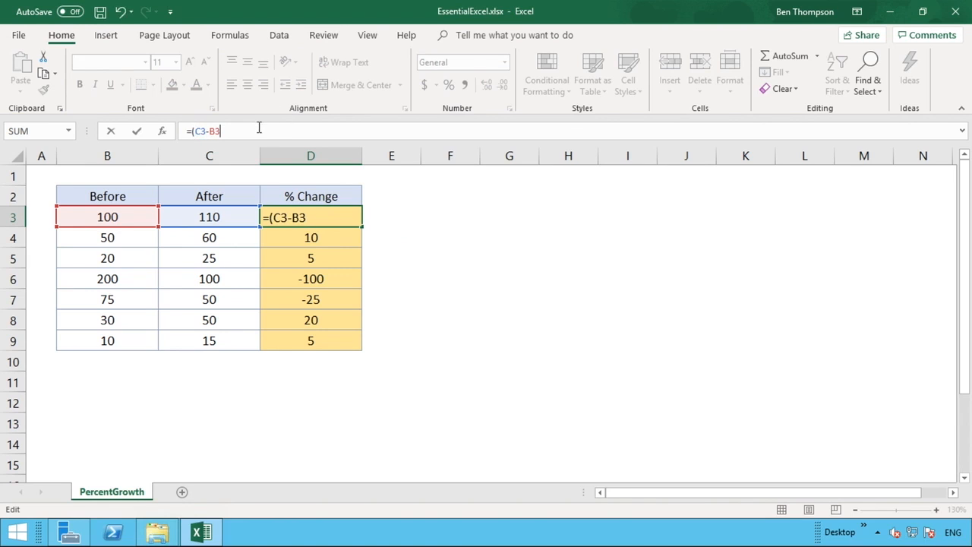
pyautogui.write(')')
pyautogui.press('Return')
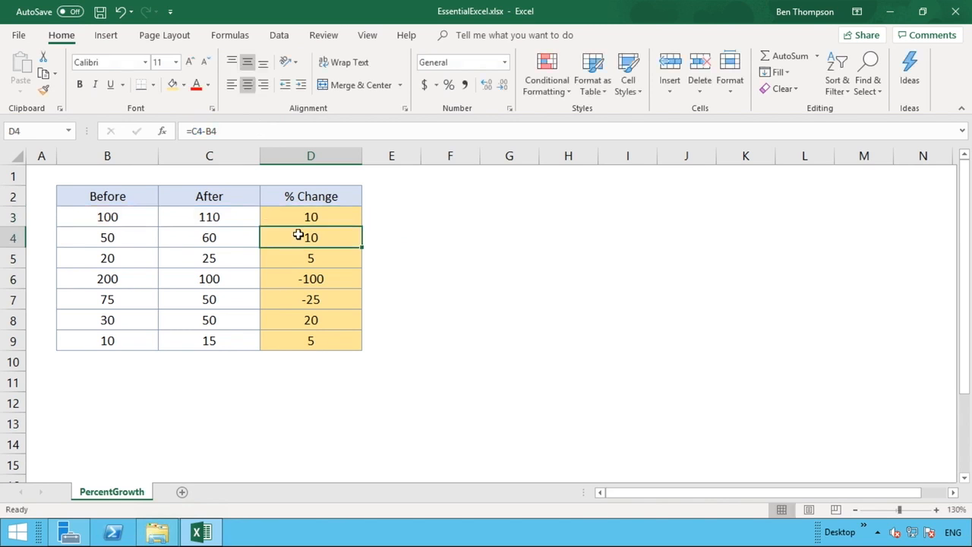
# Extend the D3 formula to divide the difference by the Before value, making it =(C3-B3)/B3.
pyautogui.click(302, 216)
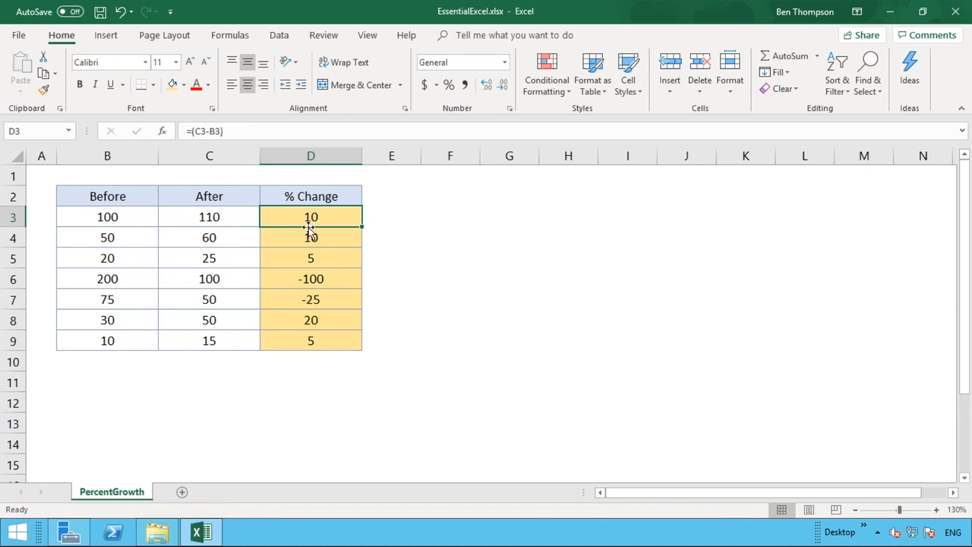
pyautogui.click(268, 134)
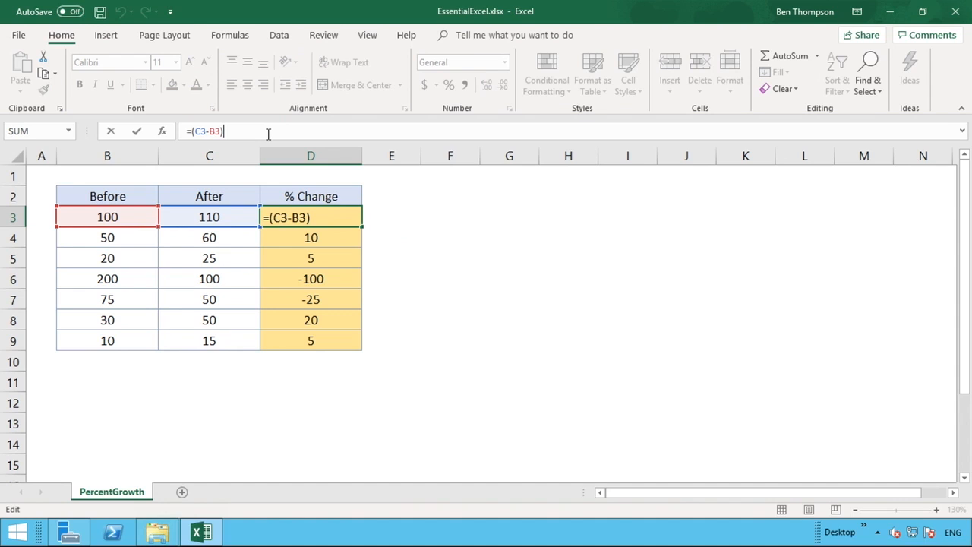
pyautogui.write('/')
pyautogui.click(132, 212)
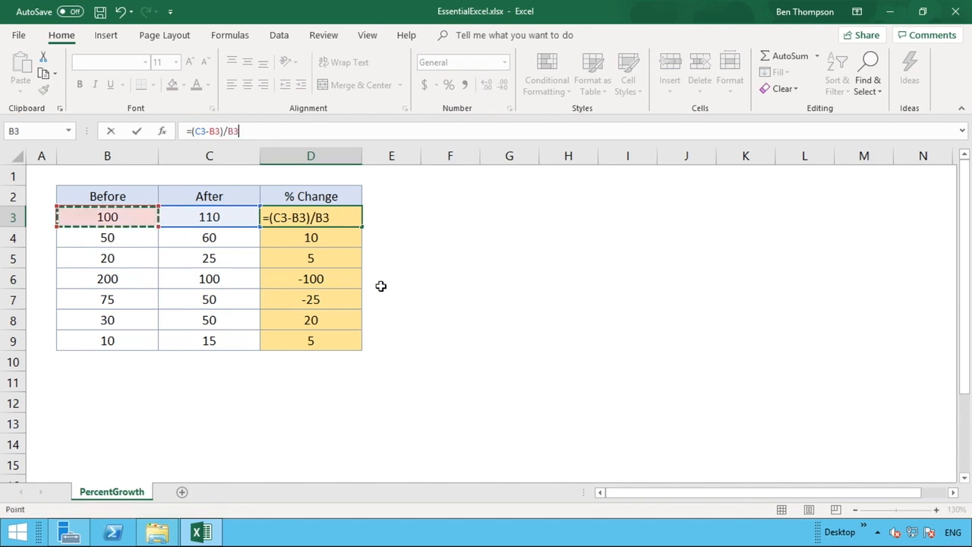
pyautogui.click(342, 239)
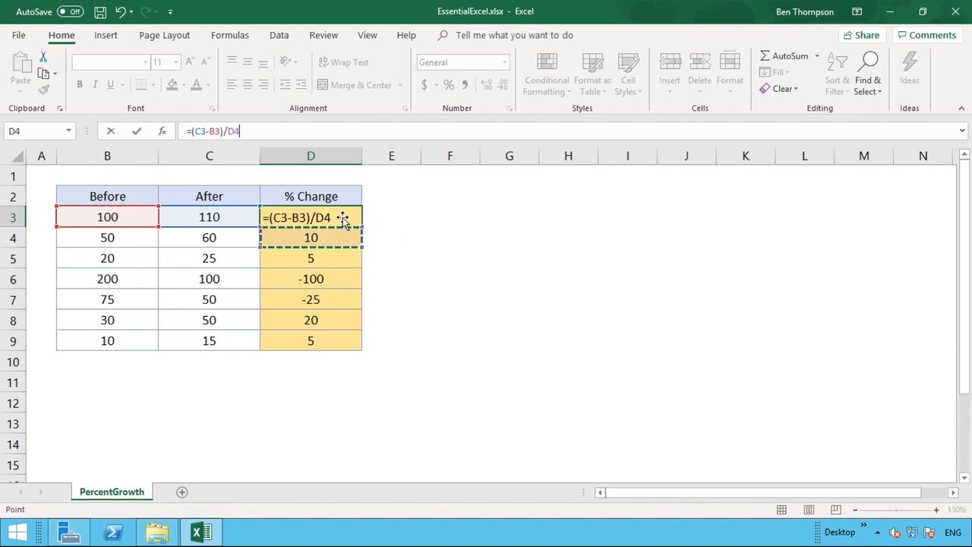
pyautogui.click(319, 214)
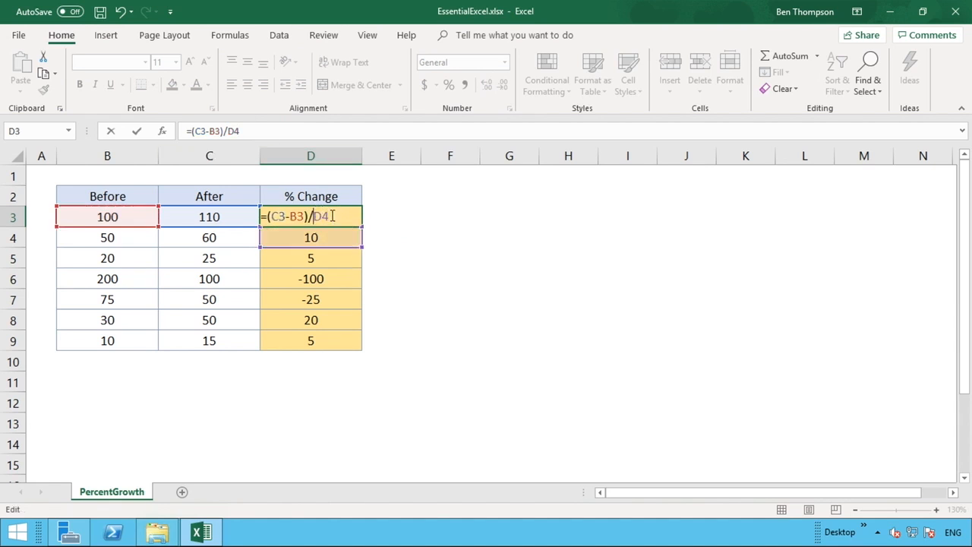
pyautogui.click(333, 217)
pyautogui.press('BackSpace')
pyautogui.press('BackSpace')
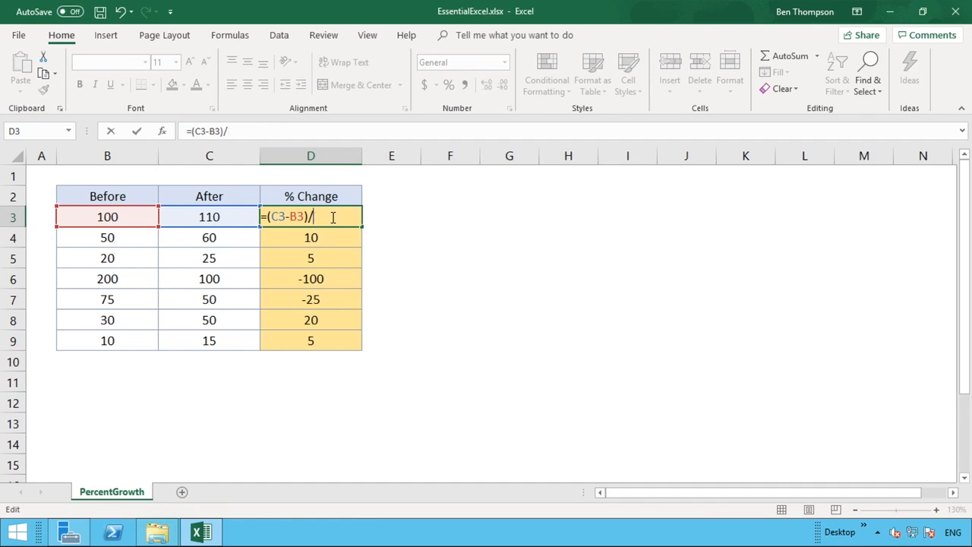
pyautogui.write('b3')
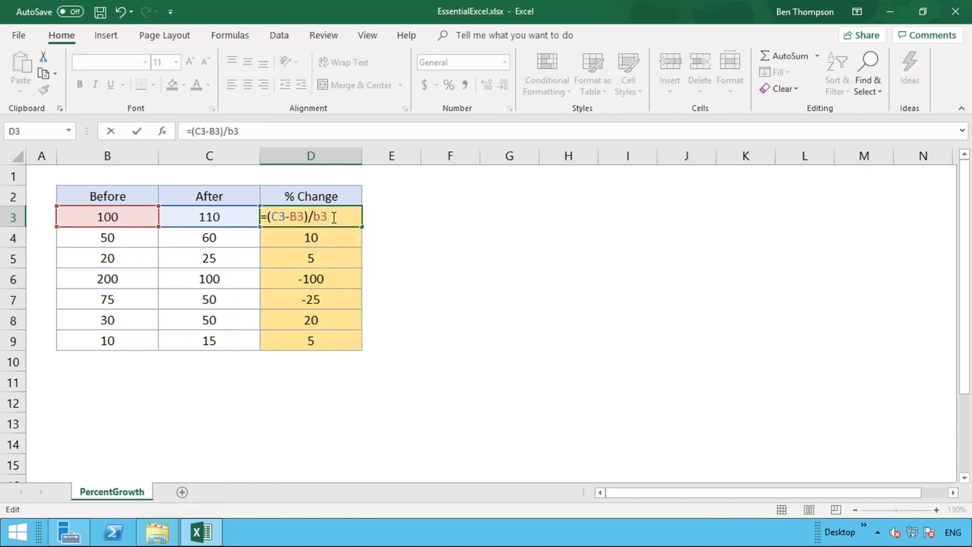
pyautogui.click(321, 237)
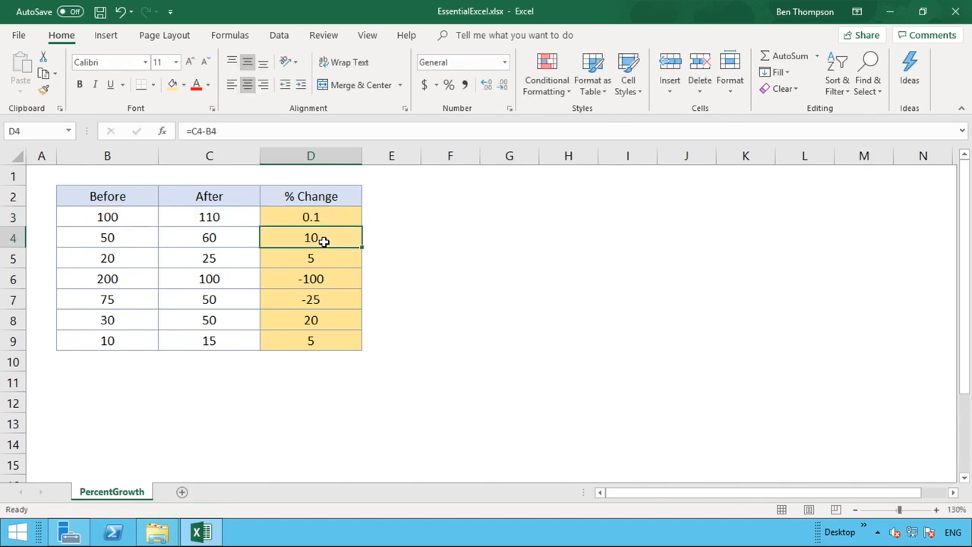
pyautogui.click(322, 220)
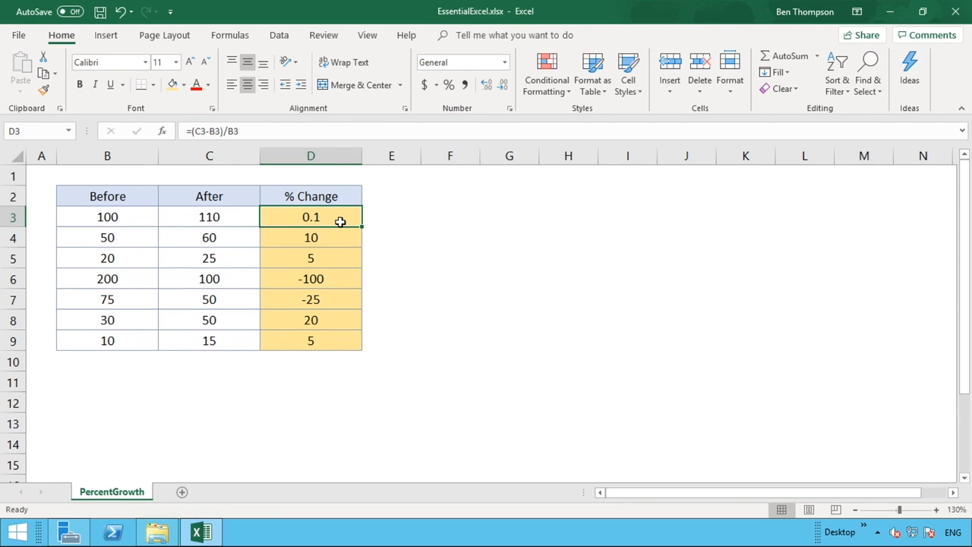
# Fill the D3 percent-change formula down through D9 and format the filled cells as percentages.
pyautogui.moveTo(363, 227); pyautogui.dragTo(349, 351)
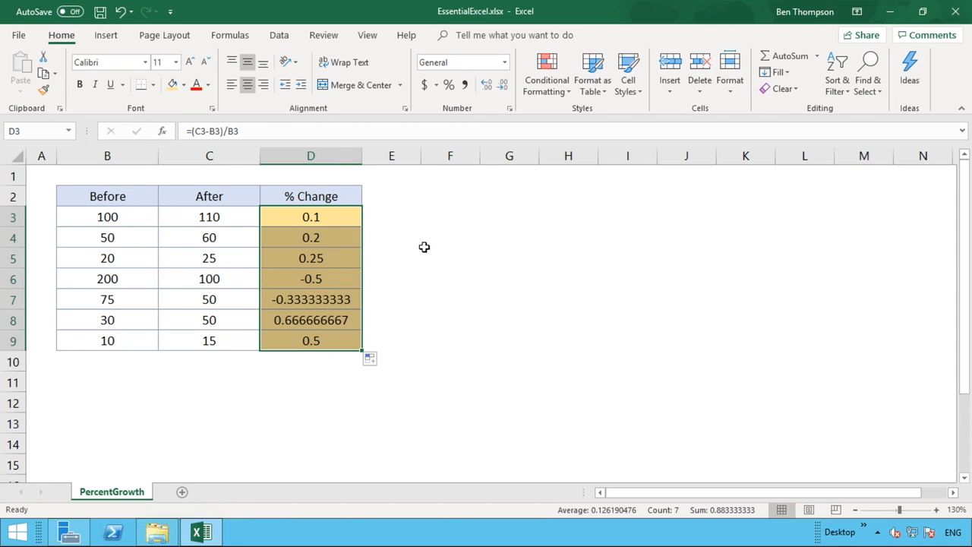
pyautogui.click(449, 85)
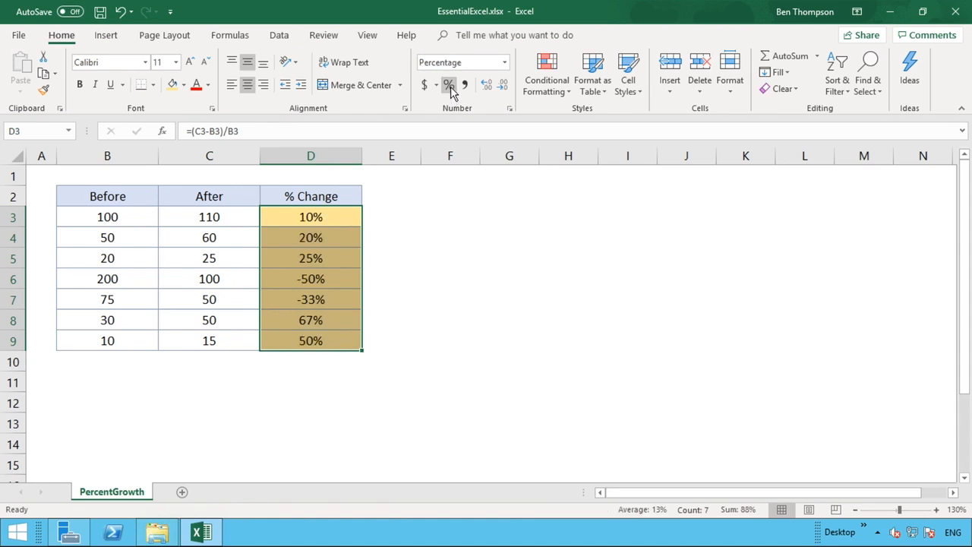
pyautogui.click(456, 251)
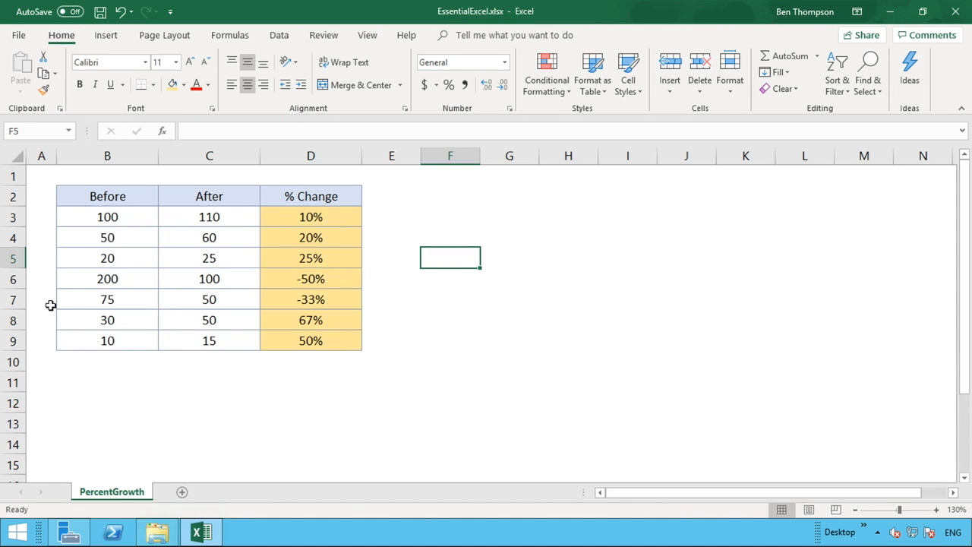
# Examine the percentage changes and their formulas against the Before and After values, covering rows 6, 7, 5 and 3.
pyautogui.click(13, 279)
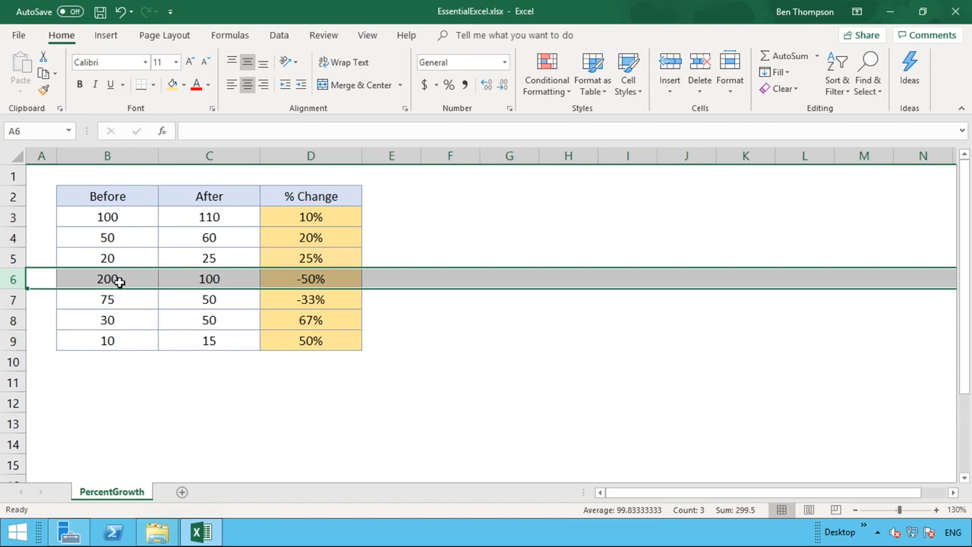
pyautogui.click(345, 273)
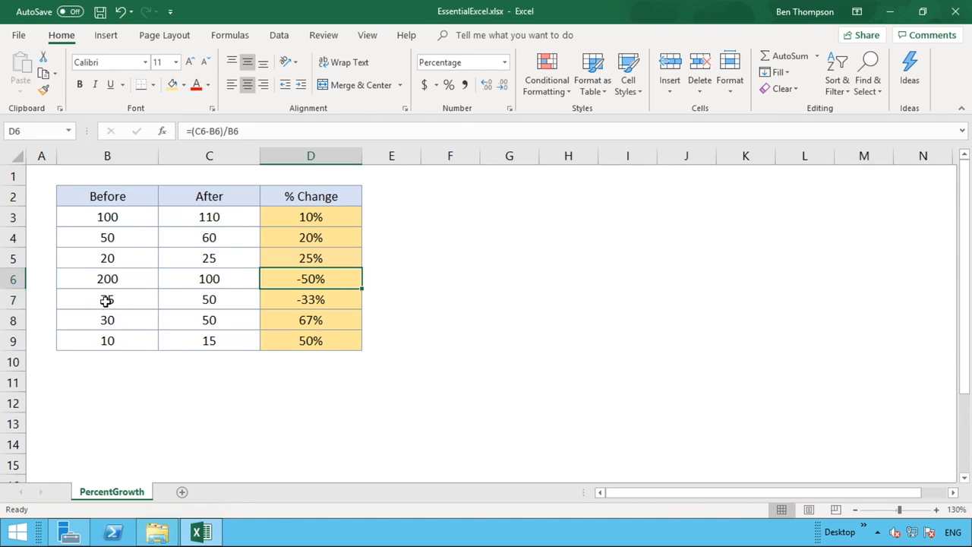
pyautogui.click(106, 302)
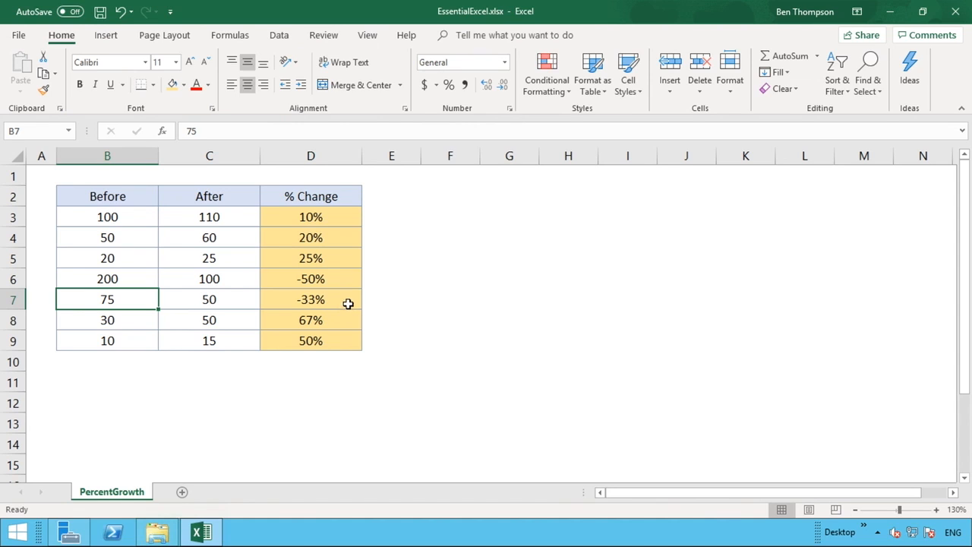
pyautogui.click(386, 305)
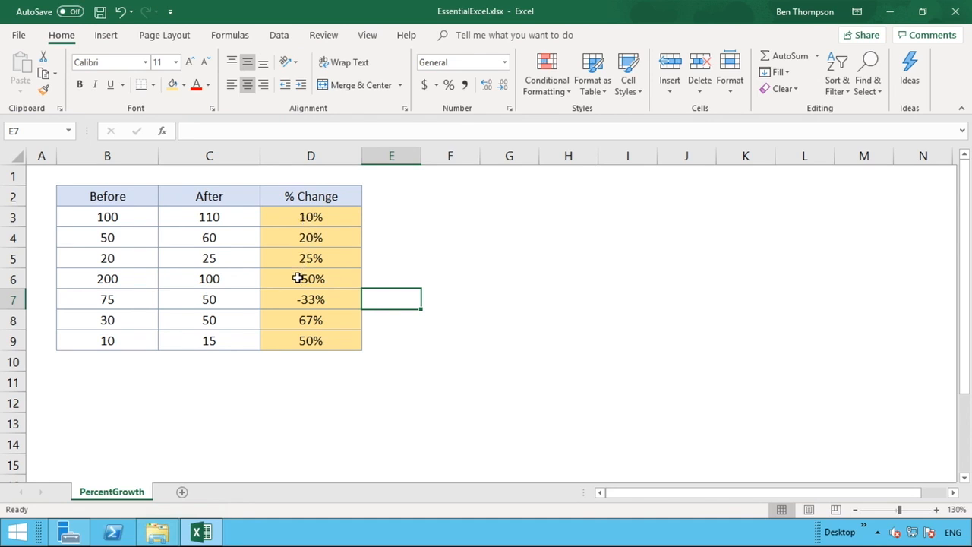
pyautogui.click(310, 260)
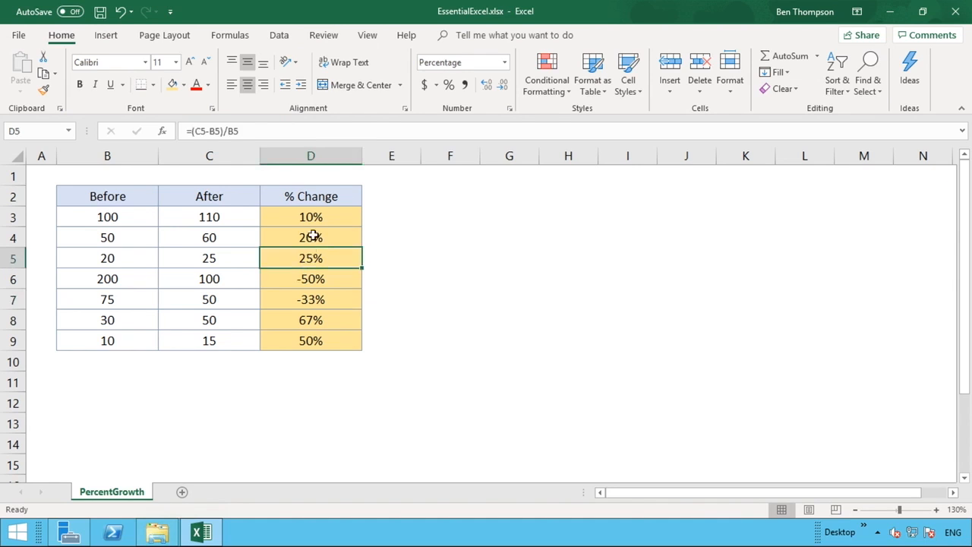
pyautogui.click(313, 217)
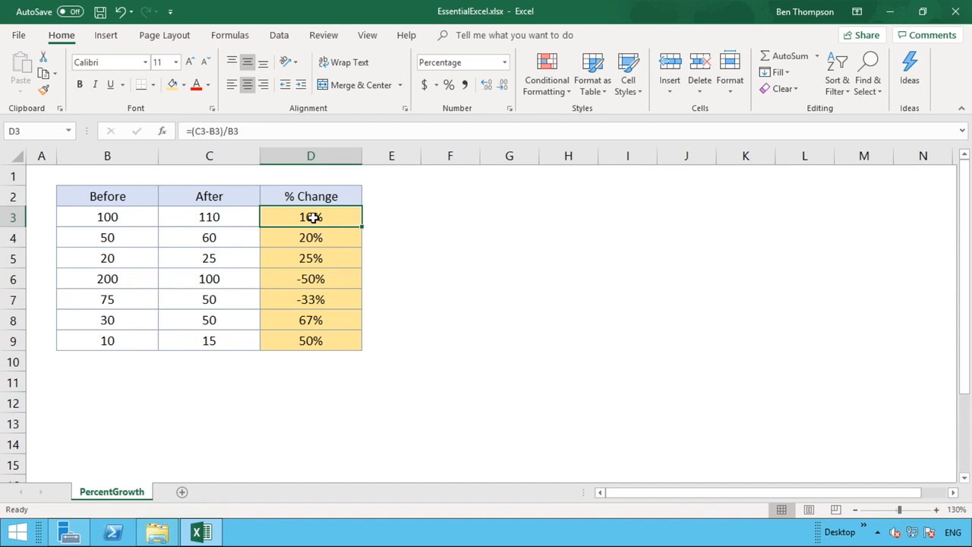
pyautogui.click(234, 218)
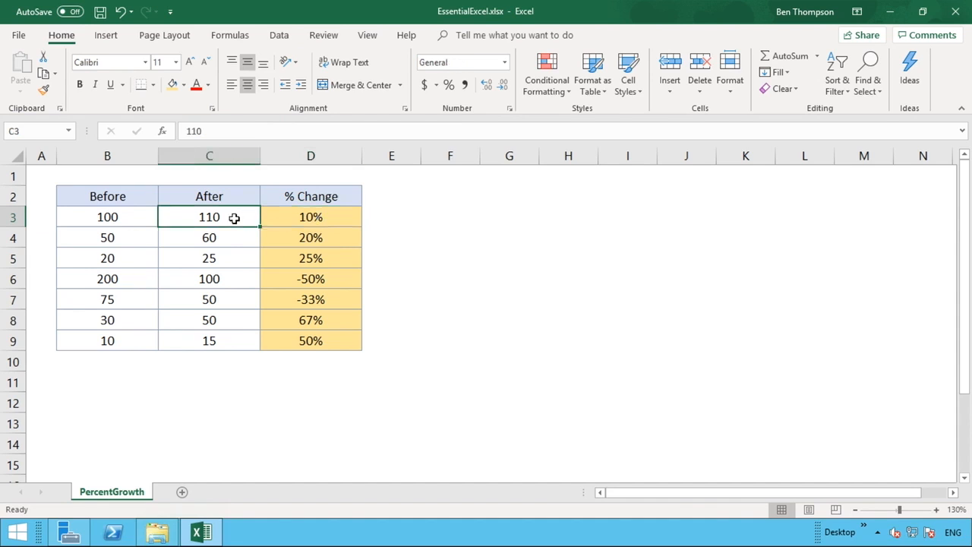
pyautogui.click(323, 220)
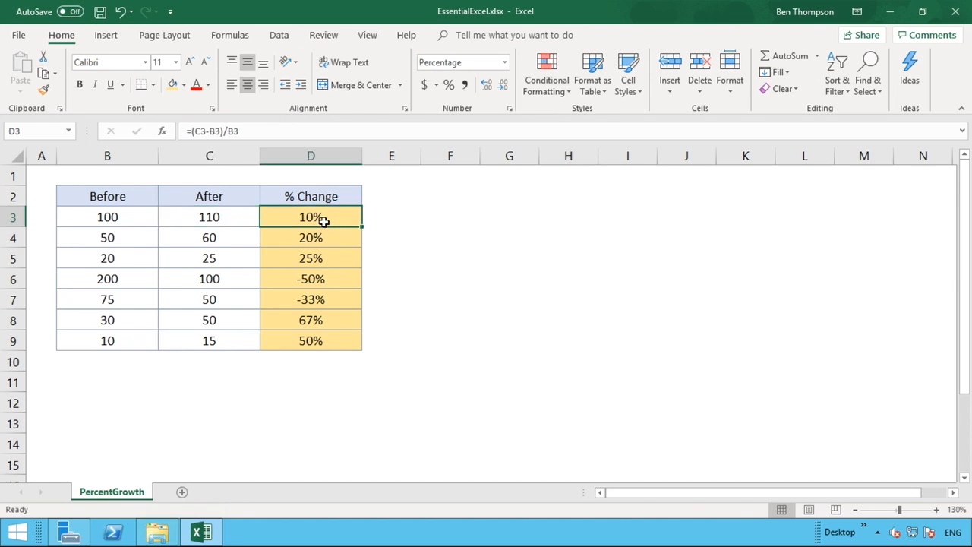